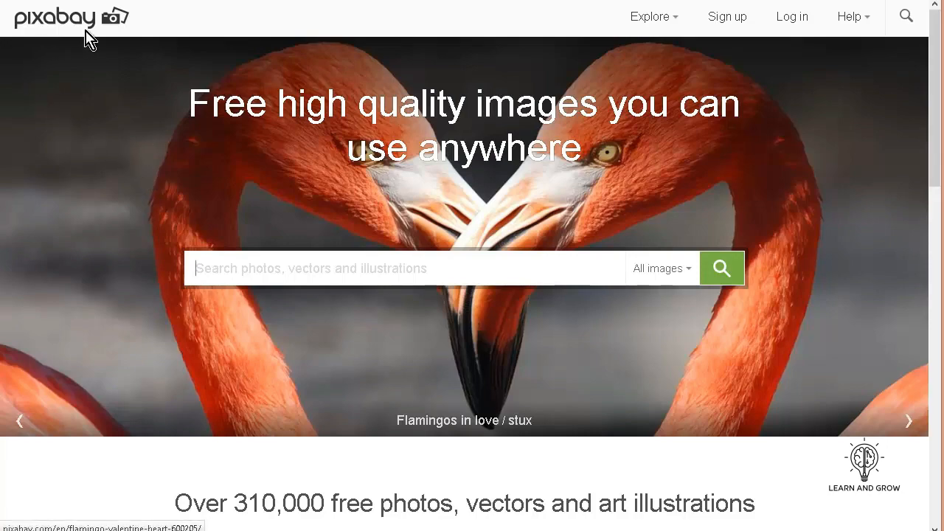
Look over the Pixabay and Openclipart home pages as sources of free images.
{"action": "scroll", "coordinate": [696, 180], "scroll_direction": "down", "scroll_amount": 2}
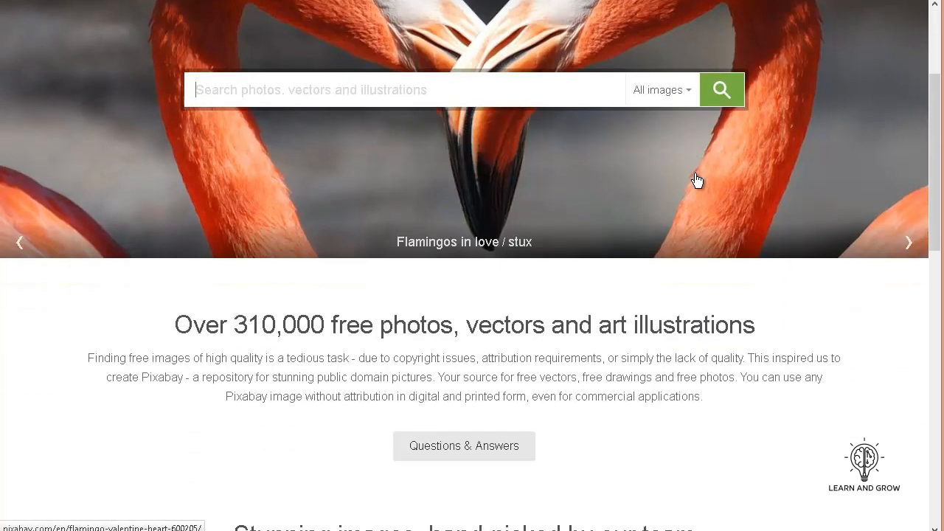
{"action": "scroll", "coordinate": [700, 188], "scroll_direction": "down", "scroll_amount": 4}
{"action": "scroll", "coordinate": [686, 193], "scroll_direction": "up", "scroll_amount": 7}
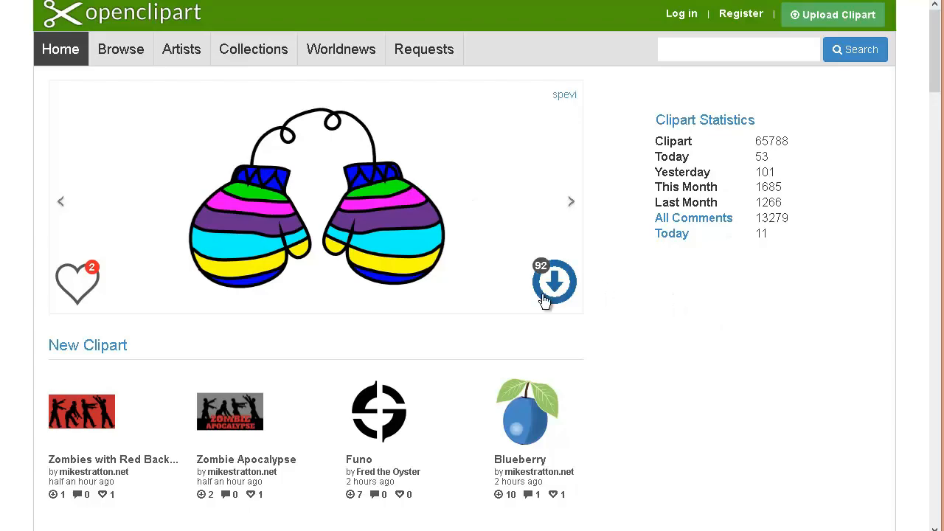
{"action": "scroll", "coordinate": [516, 313], "scroll_direction": "down", "scroll_amount": 1}
{"action": "scroll", "coordinate": [501, 316], "scroll_direction": "down", "scroll_amount": 5}
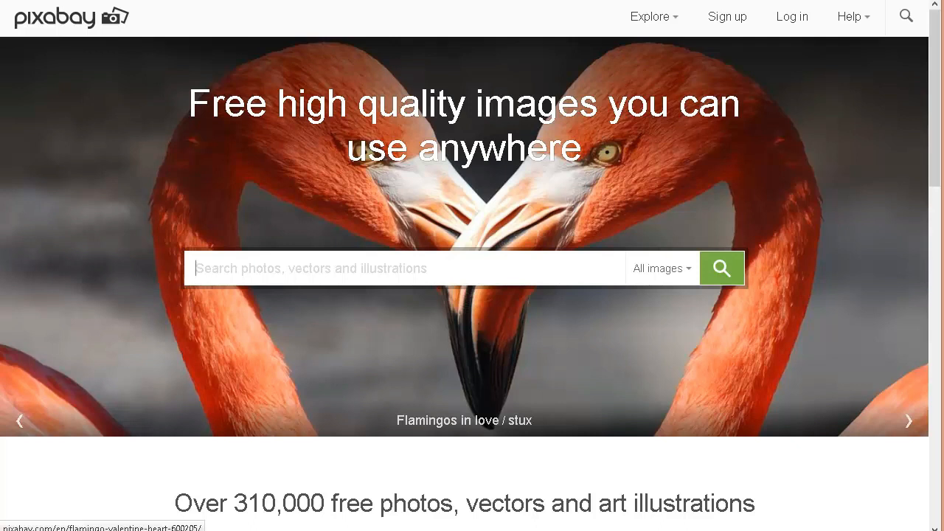
Search Pixabay for "classic cars" across all images.
{"action": "type", "text": "cla"}
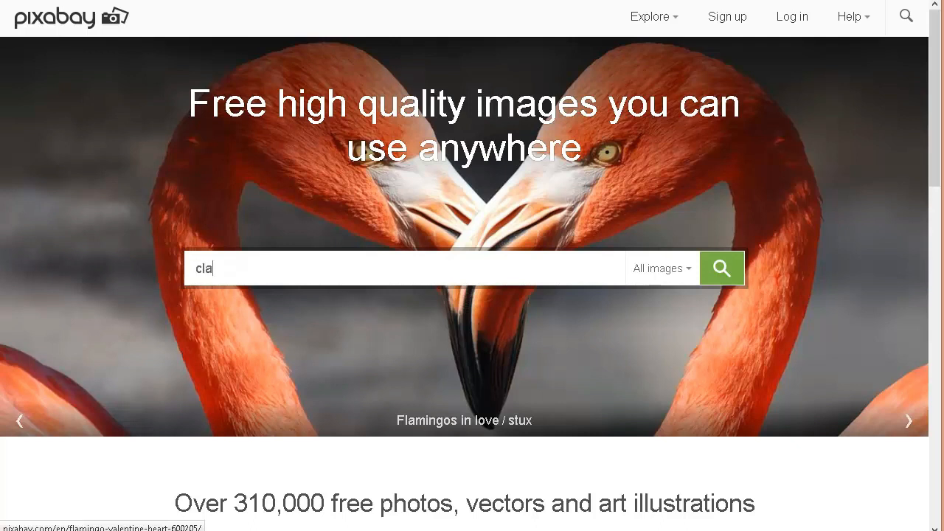
{"action": "type", "text": "ssic c"}
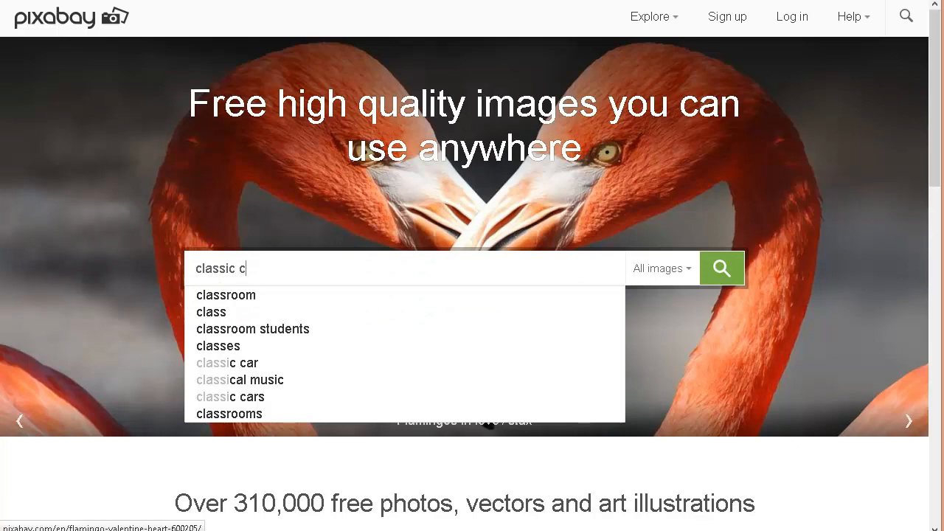
{"action": "type", "text": "ars"}
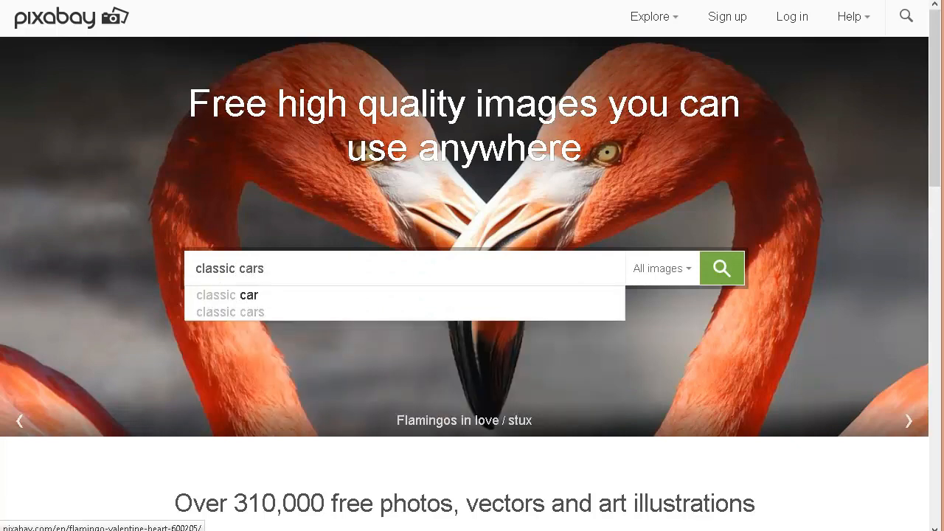
{"action": "key", "text": "Return"}
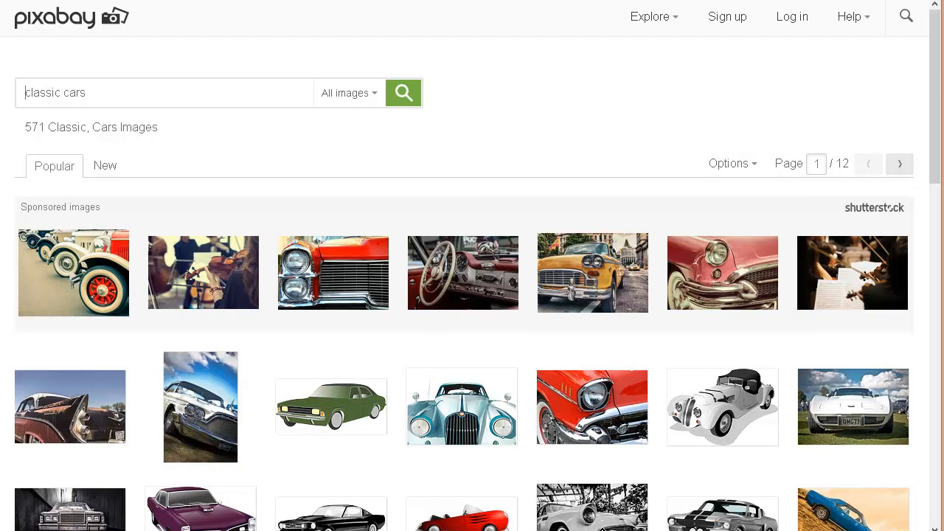
Browse the classic cars search results for a suitable picture.
{"action": "scroll", "coordinate": [406, 484], "scroll_direction": "down", "scroll_amount": 3}
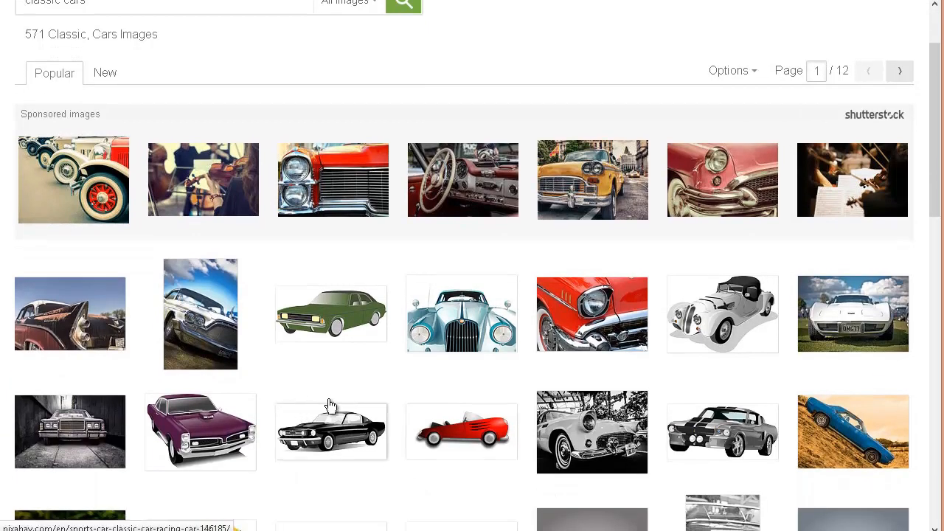
{"action": "scroll", "coordinate": [338, 419], "scroll_direction": "down", "scroll_amount": 1}
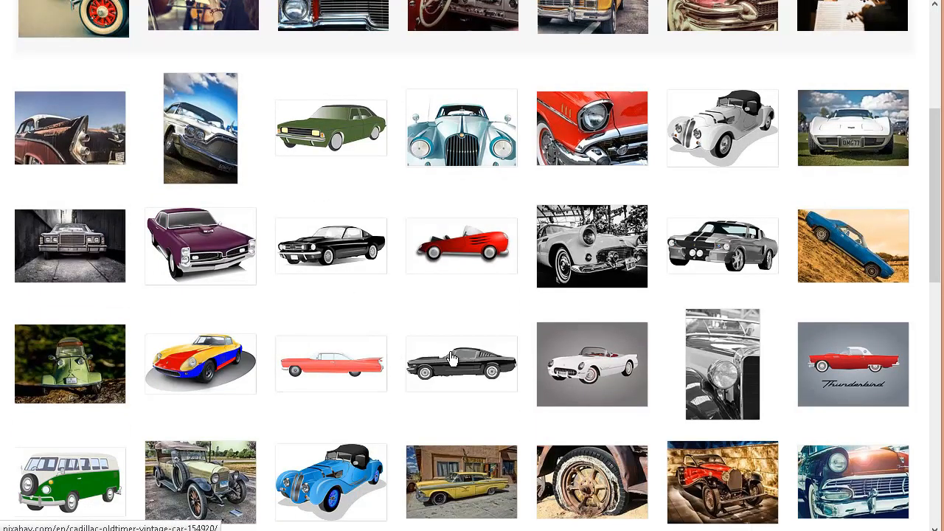
{"action": "mouse_move", "coordinate": [483, 388]}
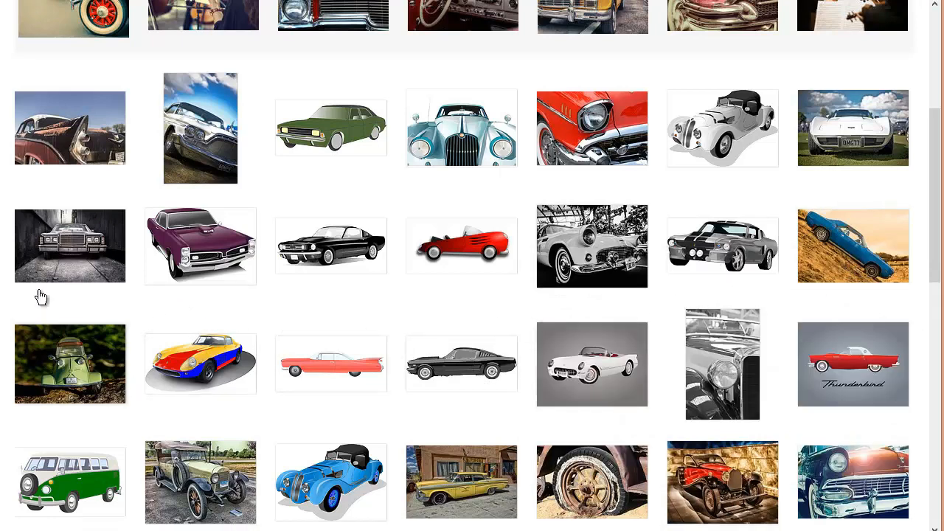
{"action": "scroll", "coordinate": [664, 268], "scroll_direction": "down", "scroll_amount": 4}
{"action": "scroll", "coordinate": [670, 267], "scroll_direction": "down", "scroll_amount": 2}
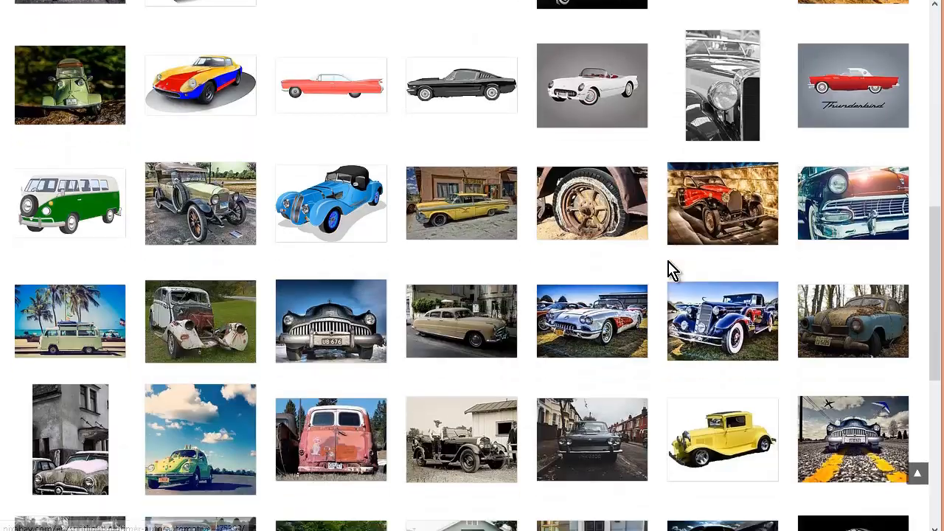
{"action": "scroll", "coordinate": [670, 268], "scroll_direction": "down", "scroll_amount": 2}
{"action": "scroll", "coordinate": [480, 236], "scroll_direction": "down", "scroll_amount": 6}
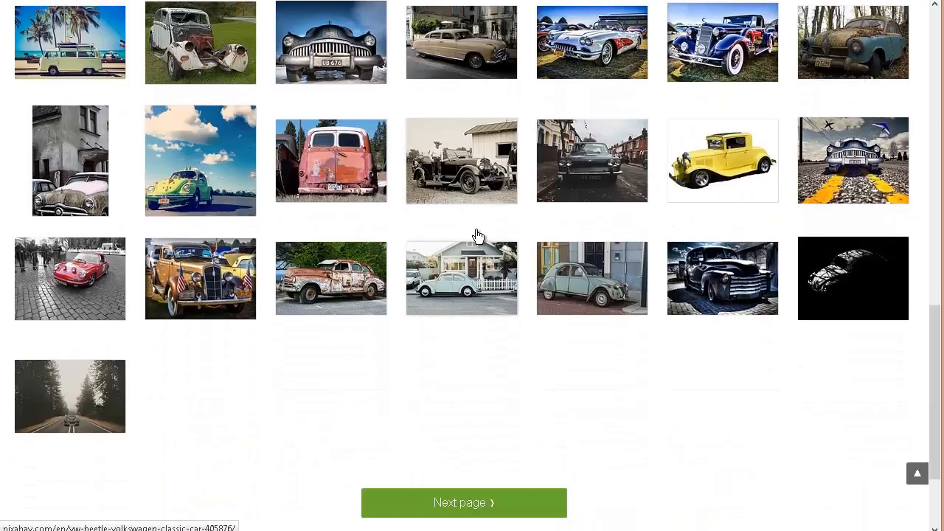
{"action": "scroll", "coordinate": [472, 247], "scroll_direction": "up", "scroll_amount": 2}
{"action": "scroll", "coordinate": [471, 256], "scroll_direction": "up", "scroll_amount": 2}
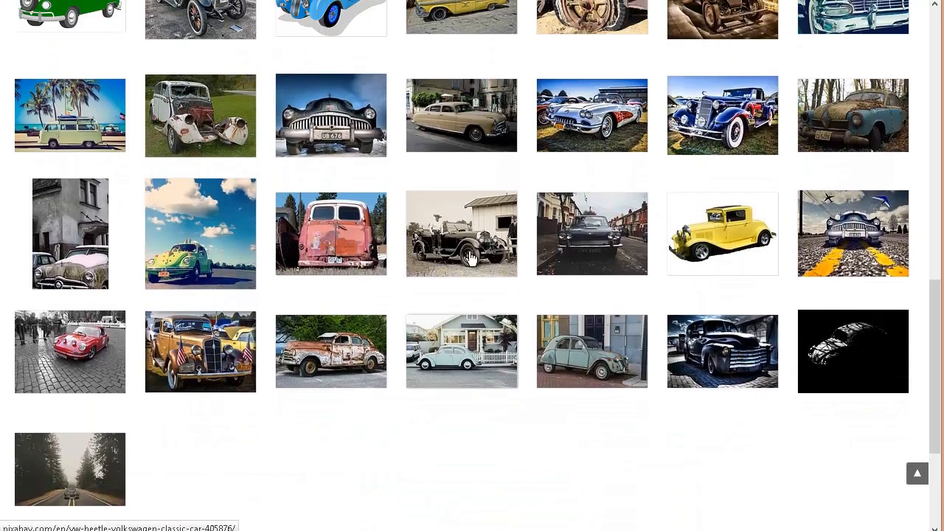
{"action": "scroll", "coordinate": [474, 258], "scroll_direction": "up", "scroll_amount": 6}
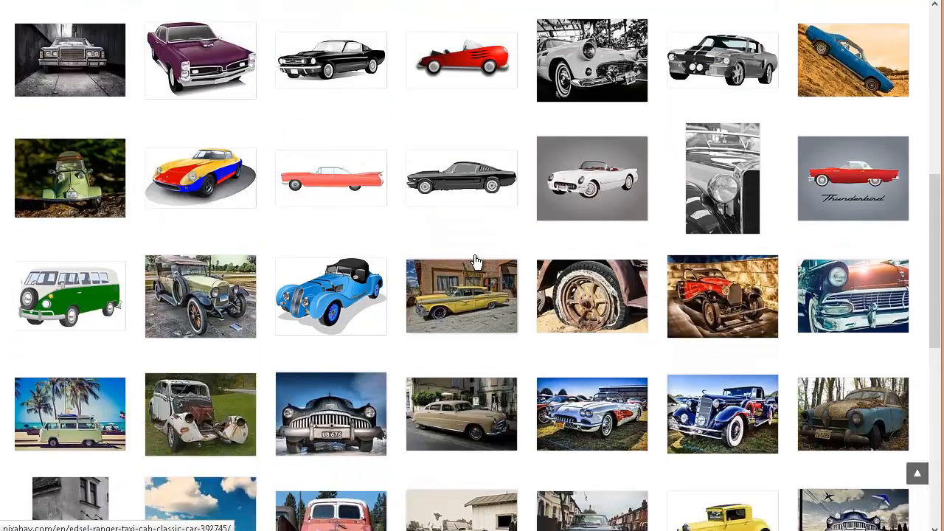
{"action": "scroll", "coordinate": [472, 265], "scroll_direction": "up", "scroll_amount": 5}
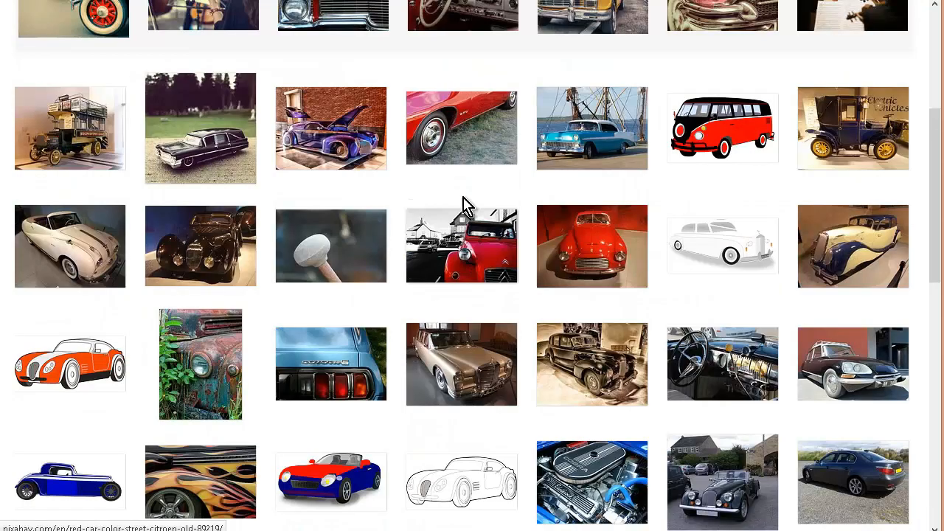
Download the red and black van picture in size M (1280 x 802), completing the captcha, and show the saved file in its folder.
{"action": "left_click", "coordinate": [725, 130]}
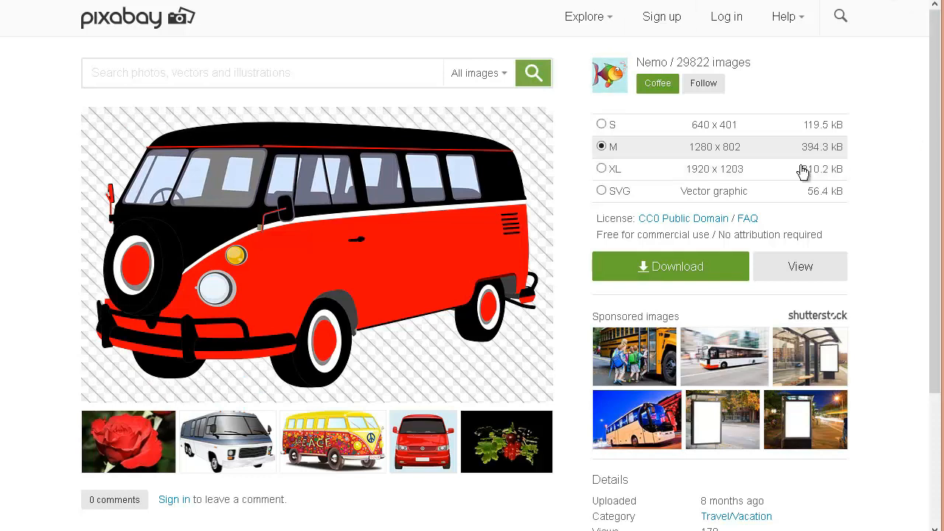
{"action": "left_click", "coordinate": [641, 273]}
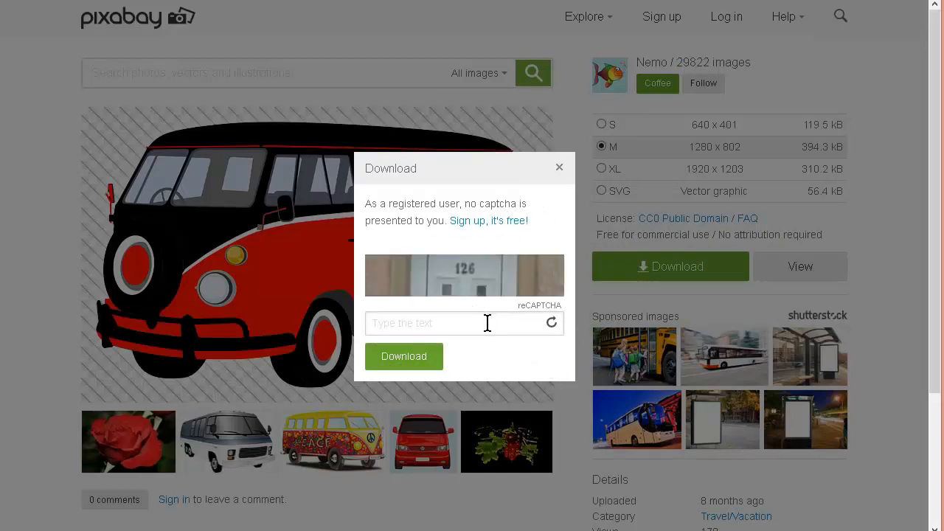
{"action": "left_click", "coordinate": [432, 320]}
{"action": "left_click", "coordinate": [417, 361]}
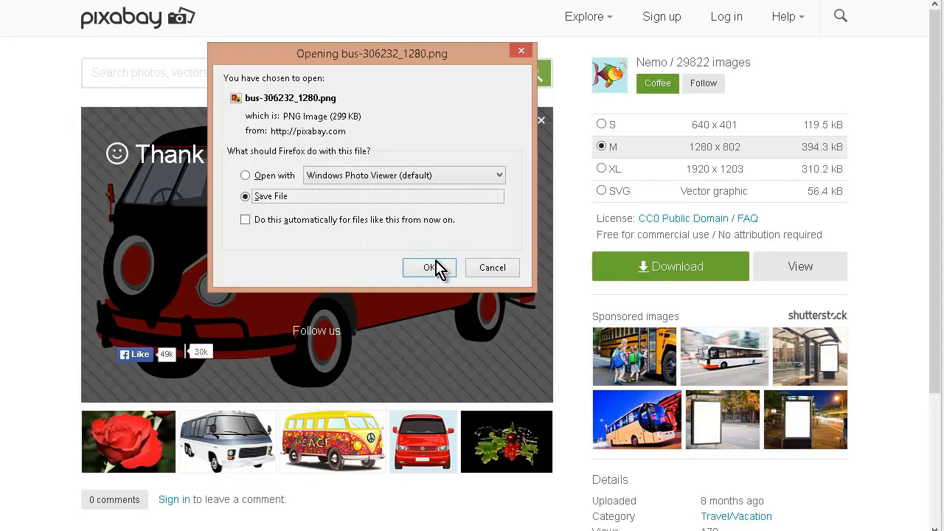
{"action": "left_click", "coordinate": [441, 270]}
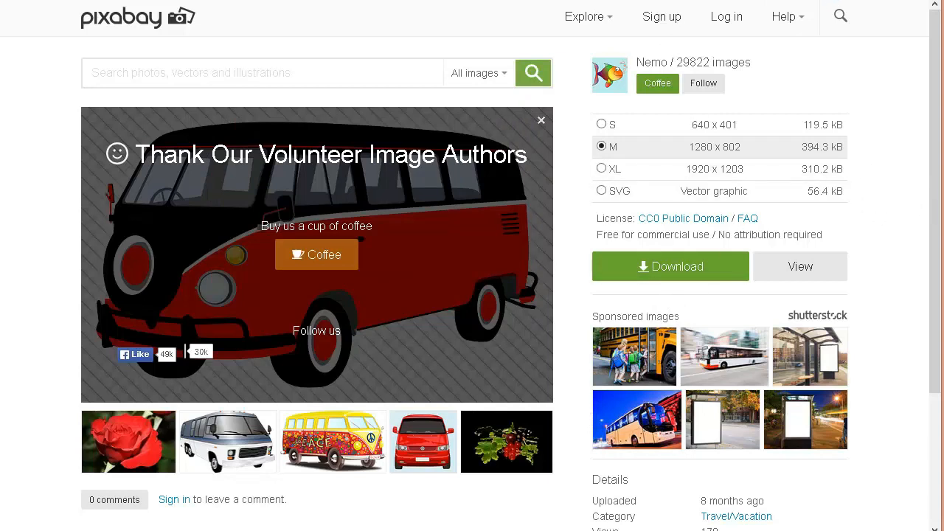
{"action": "left_click", "coordinate": [825, 0]}
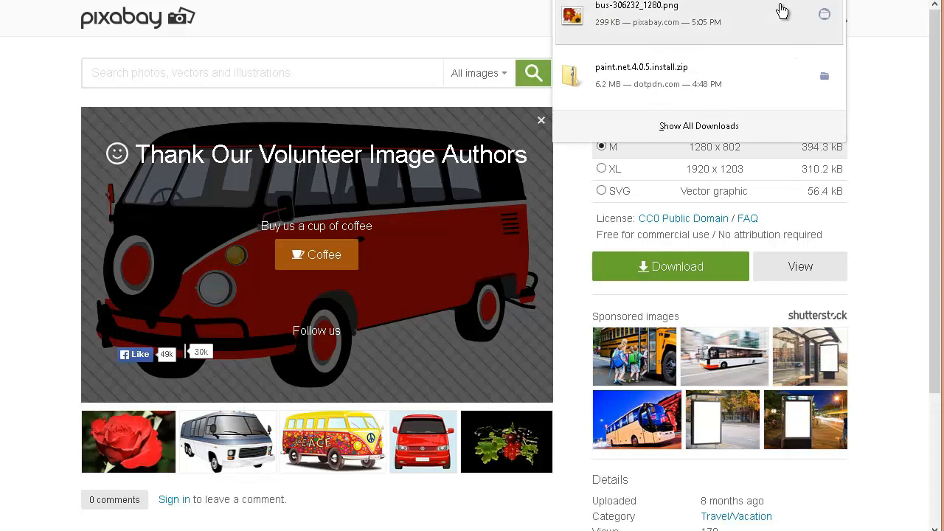
{"action": "left_click", "coordinate": [824, 16]}
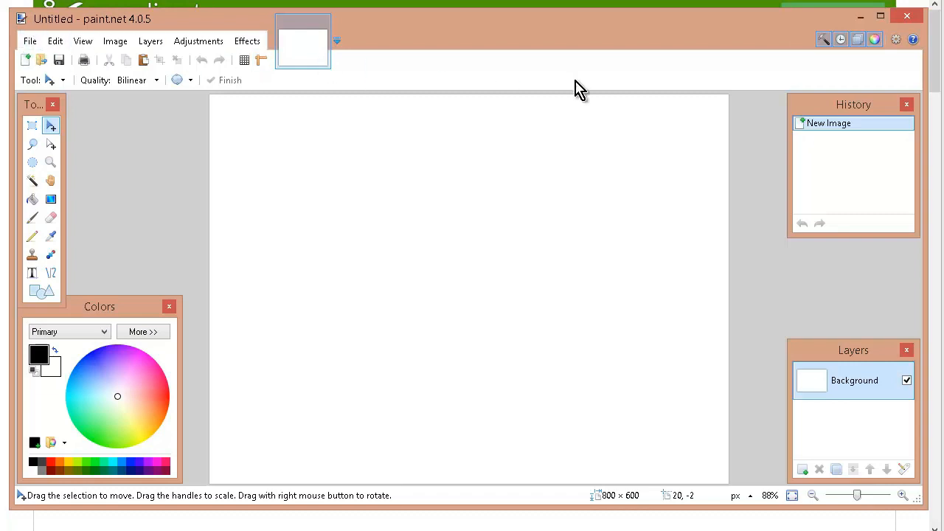
In paint.net, open the image bus-306232_1280.png from the sample folder.
{"action": "left_click", "coordinate": [30, 42]}
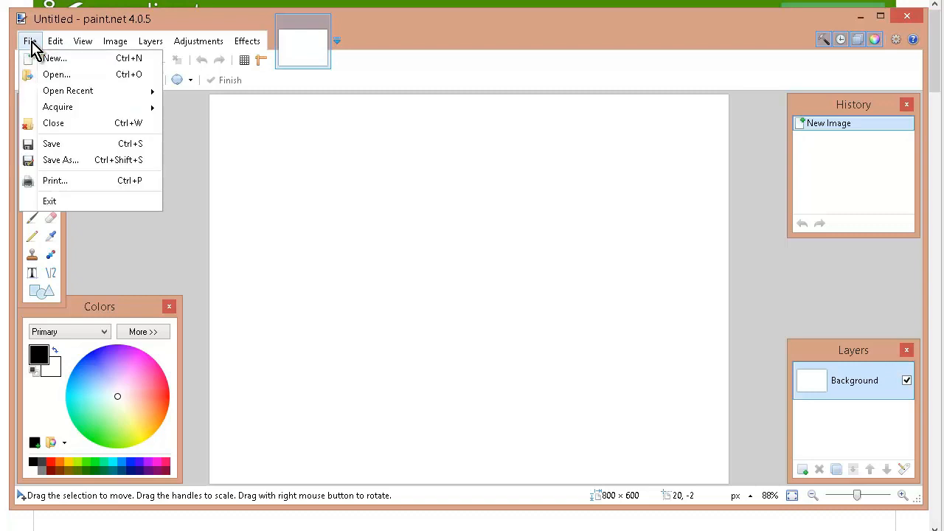
{"action": "left_click", "coordinate": [57, 75]}
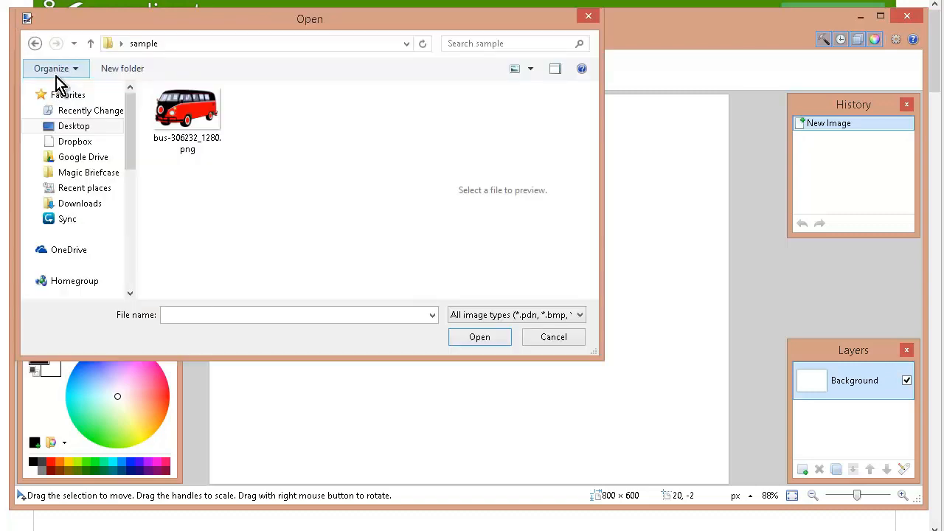
{"action": "left_click", "coordinate": [206, 120]}
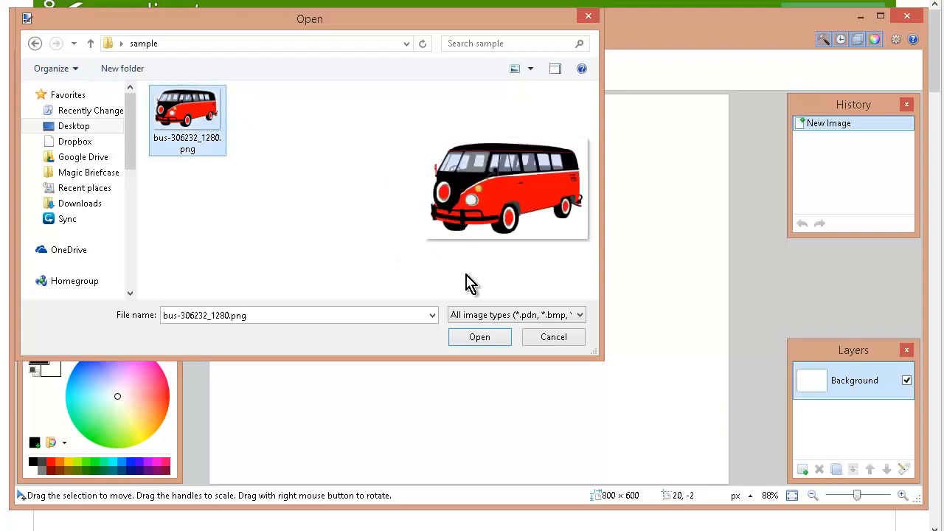
{"action": "left_click", "coordinate": [481, 339]}
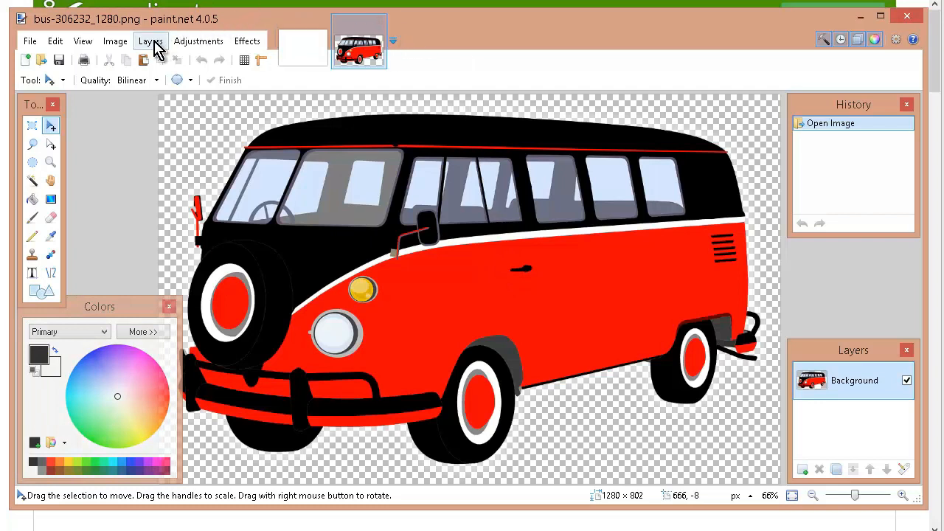
Check the van image's pixel width and height in the Resize settings without changing them.
{"action": "left_click", "coordinate": [115, 42]}
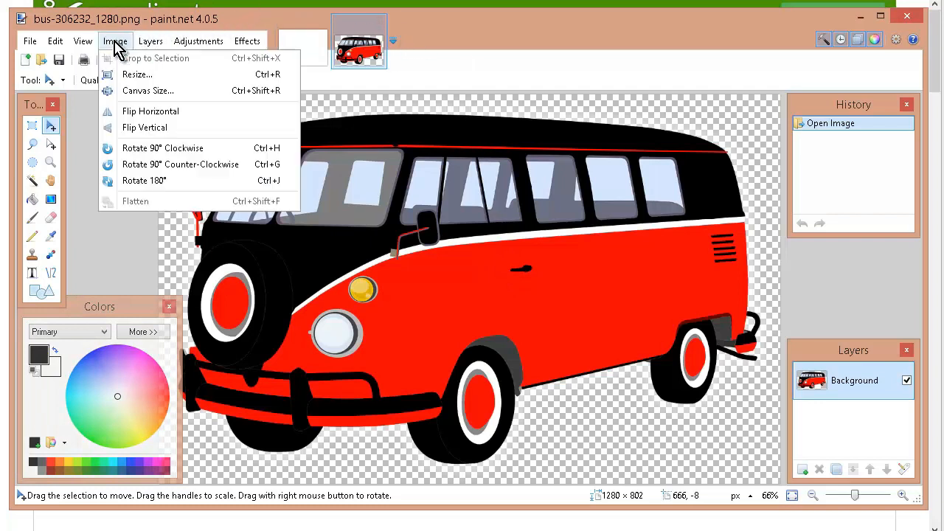
{"action": "left_click", "coordinate": [172, 77]}
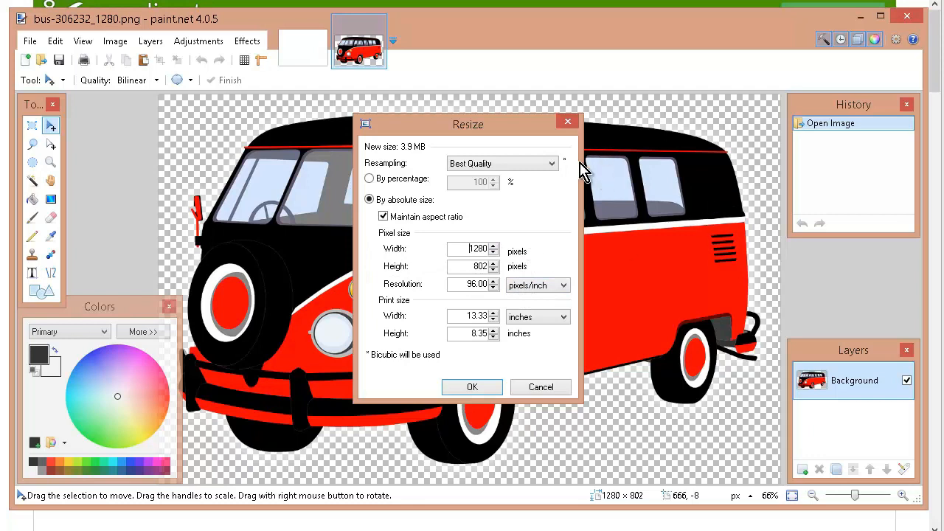
{"action": "left_click", "coordinate": [526, 389]}
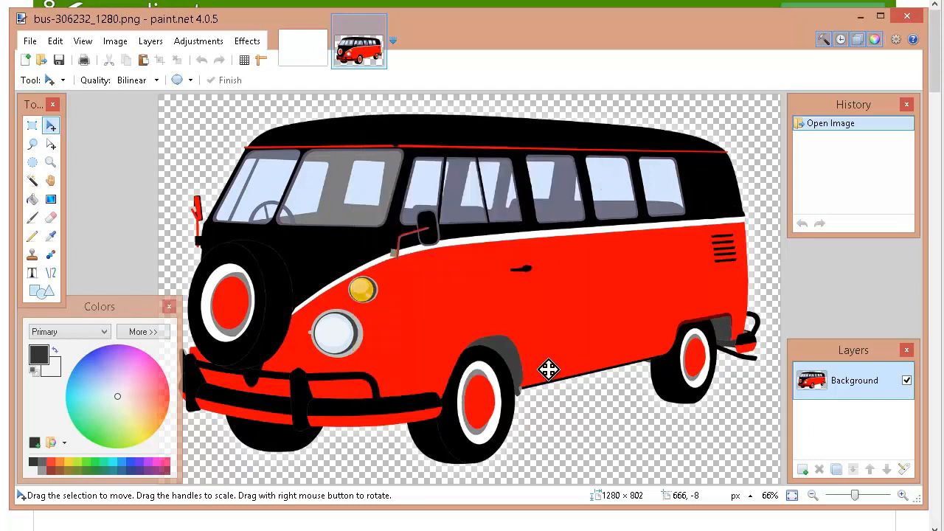
Resize the blank Untitled image to 1280 pixels wide and 1800 pixels high, without maintaining the aspect ratio.
{"action": "left_click", "coordinate": [300, 53]}
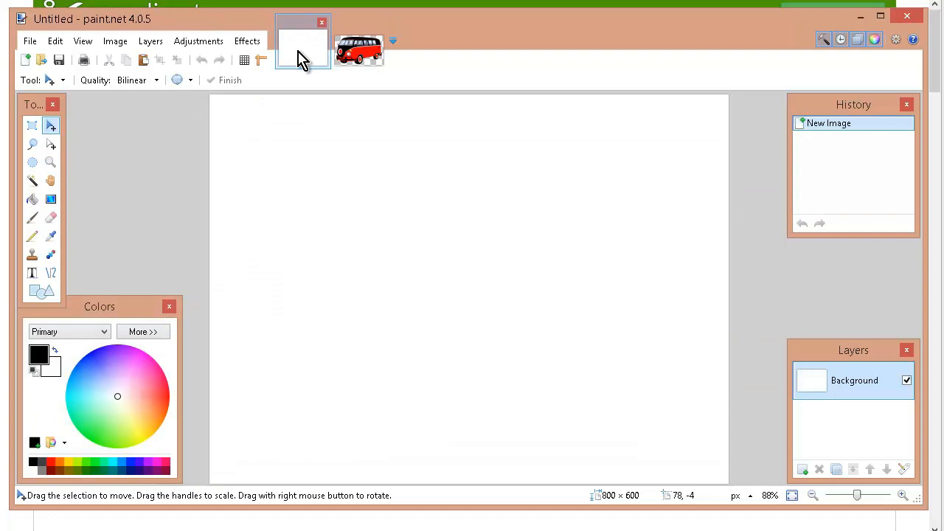
{"action": "left_click", "coordinate": [115, 42]}
{"action": "left_click", "coordinate": [118, 73]}
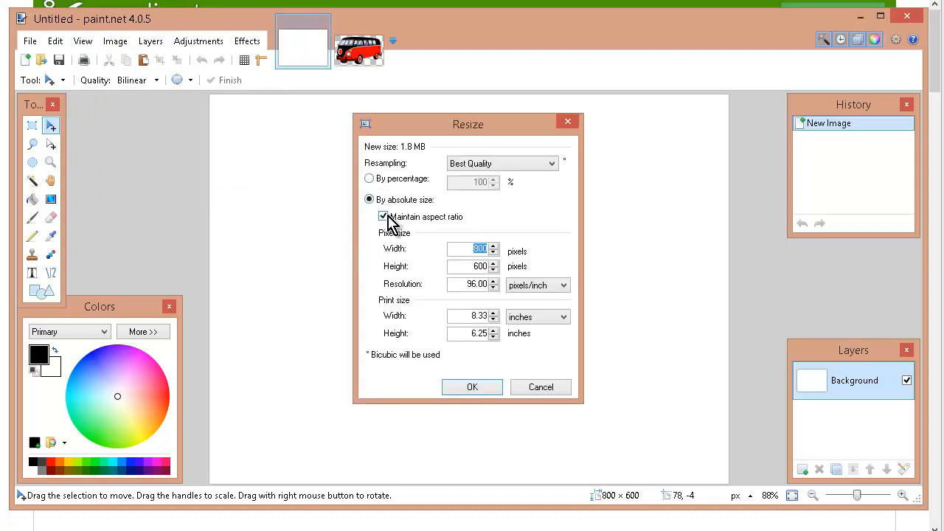
{"action": "left_click", "coordinate": [383, 218]}
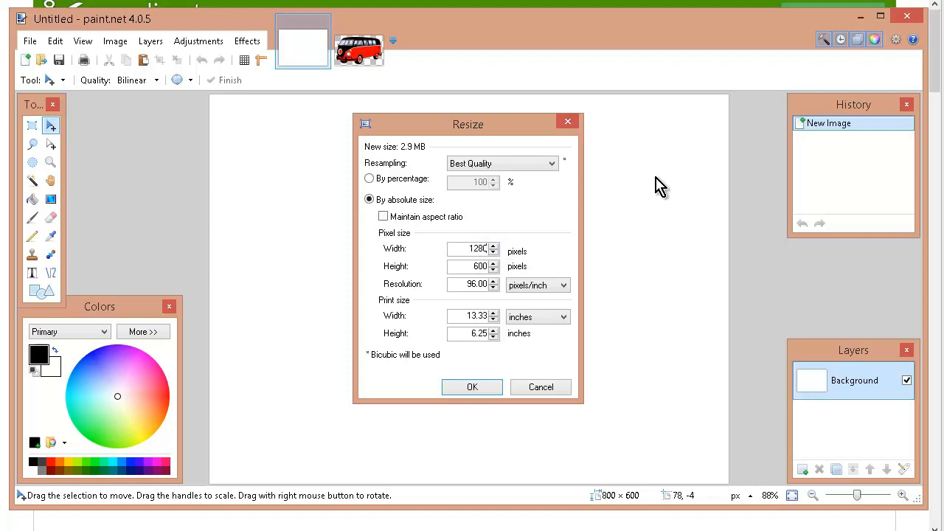
{"action": "double_click", "coordinate": [472, 266]}
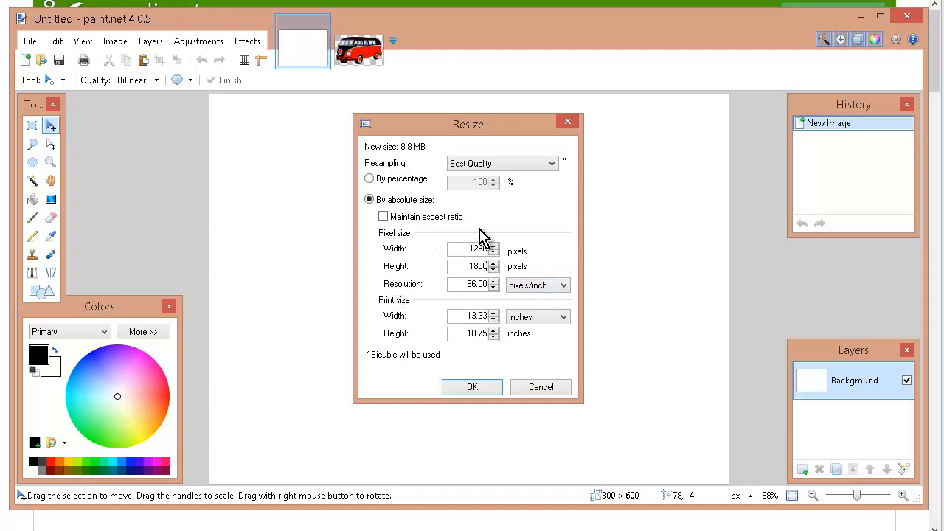
{"action": "left_click", "coordinate": [487, 391]}
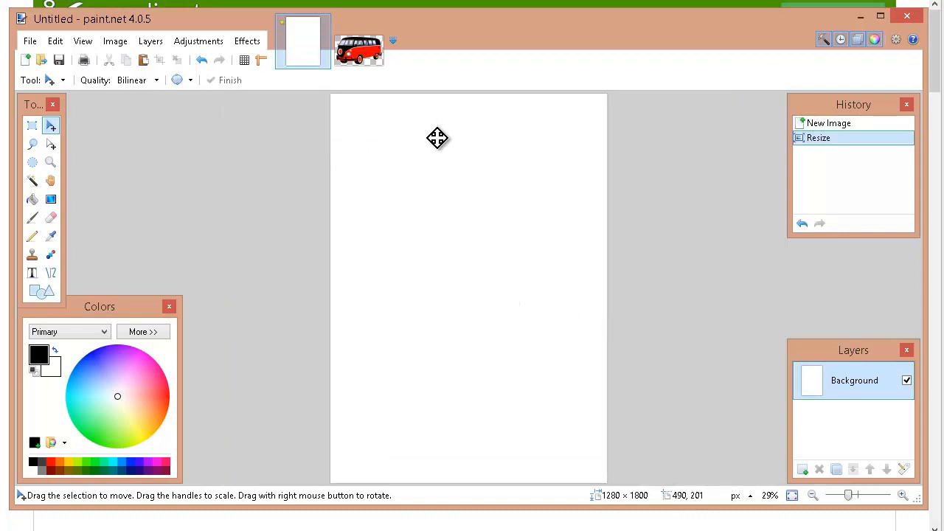
Import bus-306232_1280.png as a new layer and move the van into the lower half of the canvas.
{"action": "left_click", "coordinate": [148, 44]}
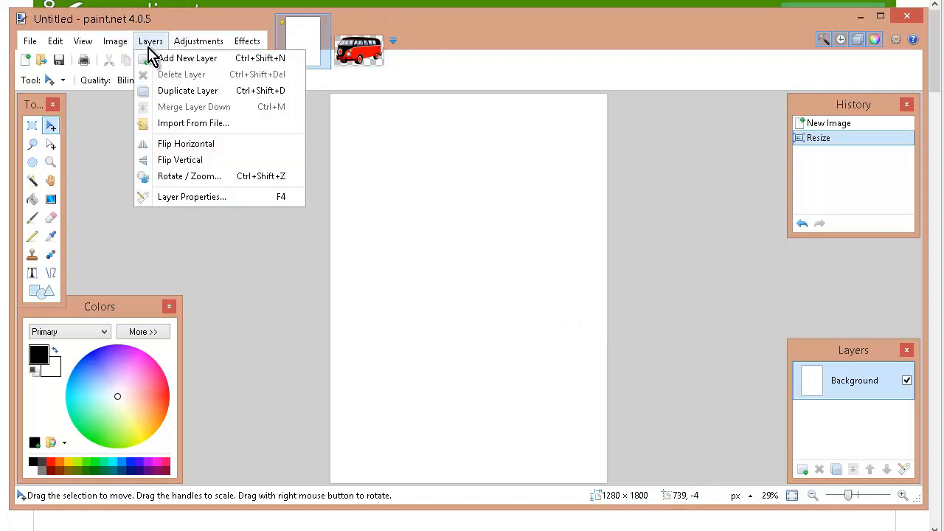
{"action": "left_click", "coordinate": [237, 124]}
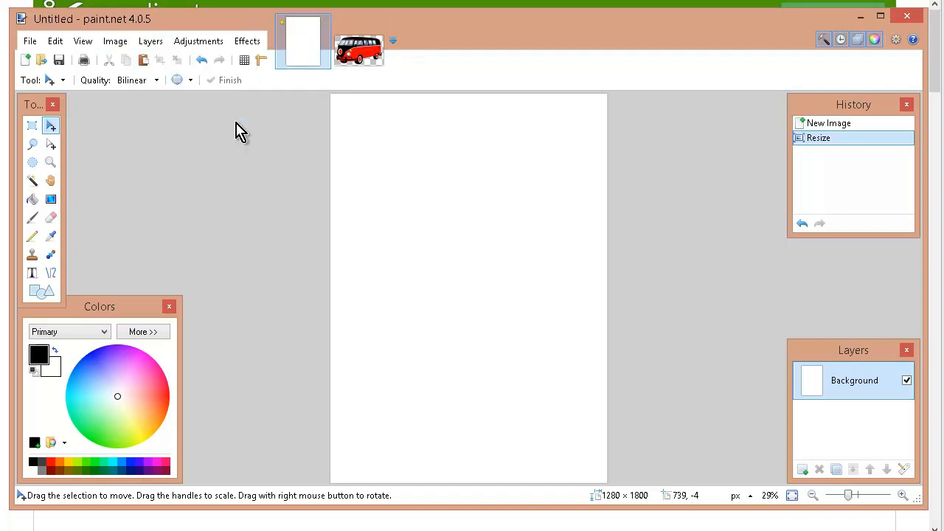
{"action": "left_click", "coordinate": [199, 108]}
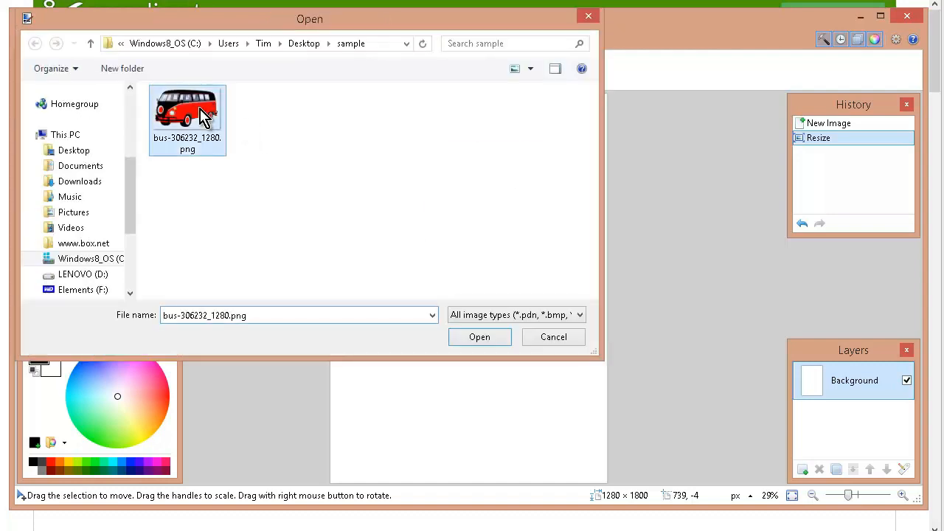
{"action": "left_click", "coordinate": [481, 339]}
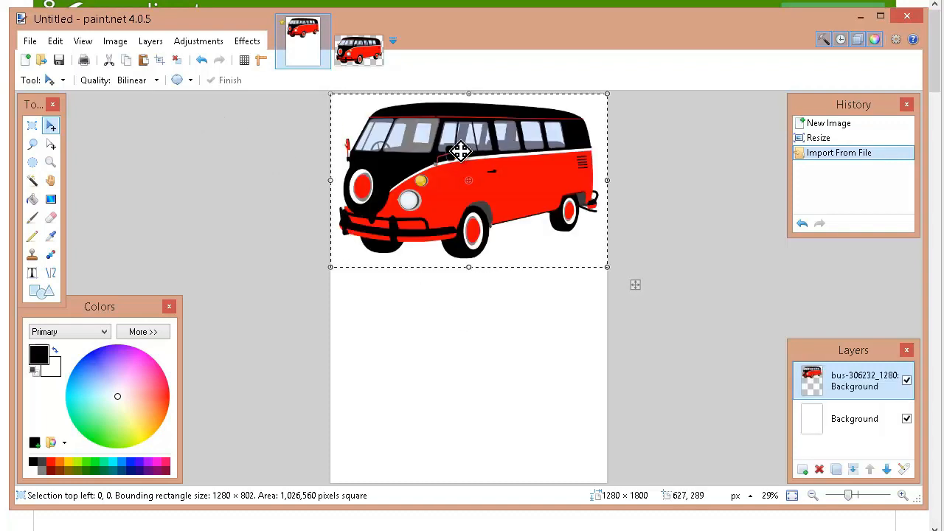
{"action": "left_click_drag", "start_coordinate": [465, 152], "coordinate": [467, 316]}
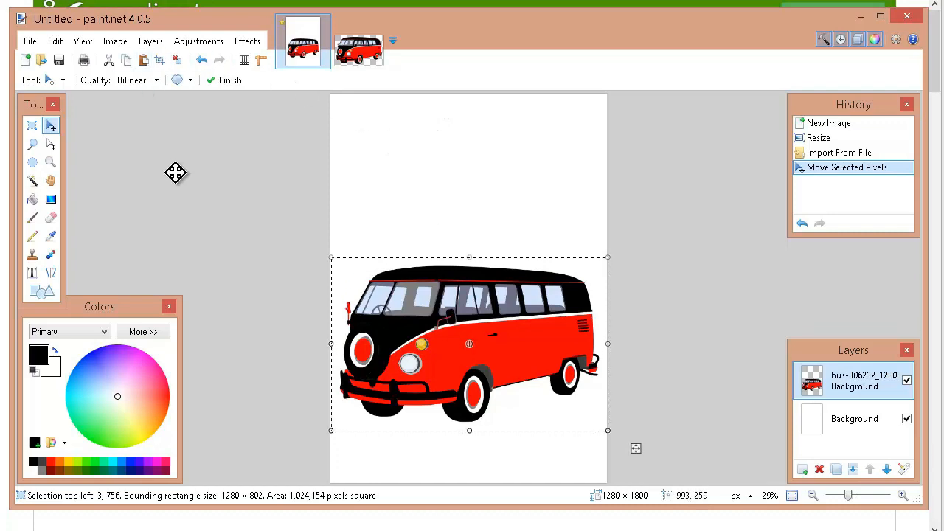
Make the Background layer active and clear the selection around the van.
{"action": "left_click", "coordinate": [870, 436]}
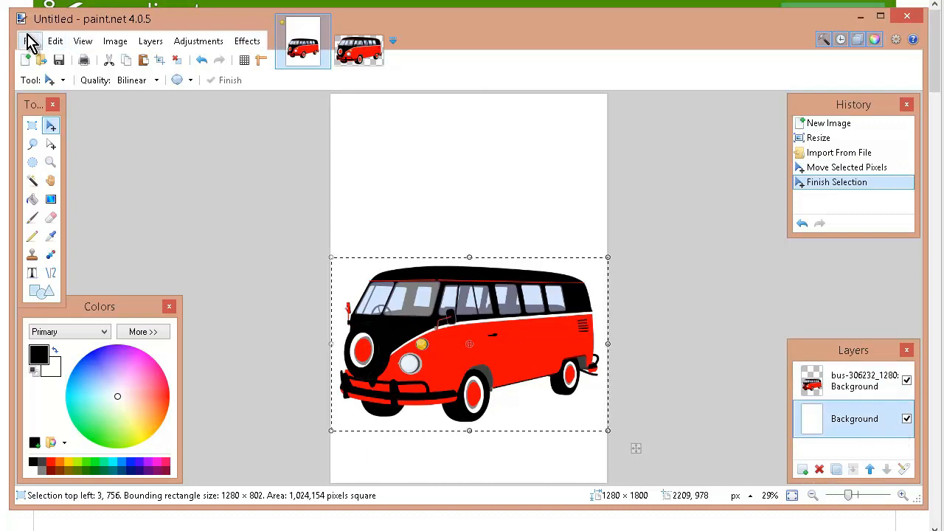
{"action": "left_click", "coordinate": [55, 42]}
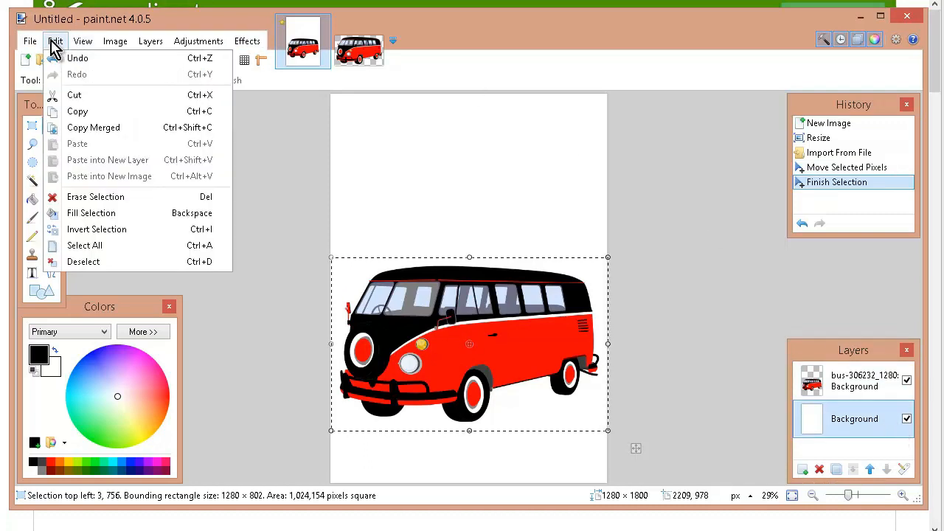
{"action": "left_click", "coordinate": [99, 264]}
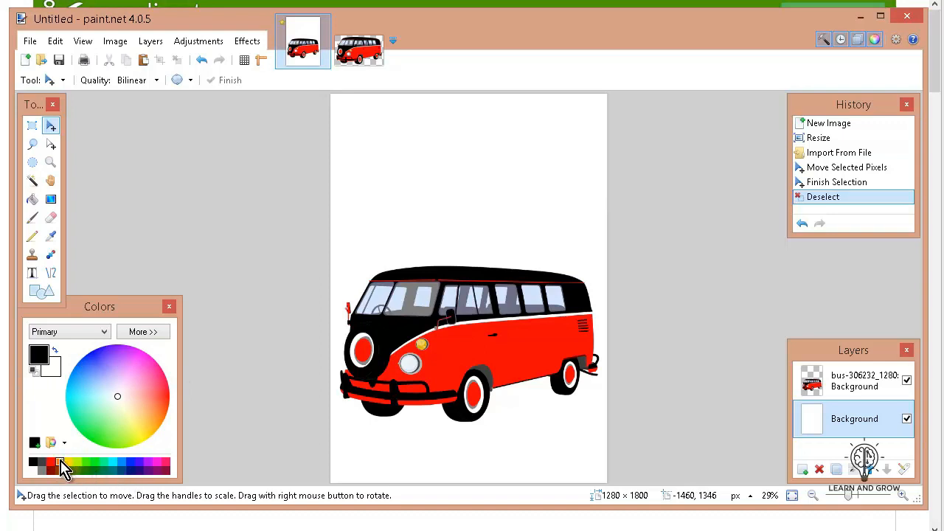
Fill the Background layer with solid orange using the Paint Bucket.
{"action": "left_click", "coordinate": [60, 463]}
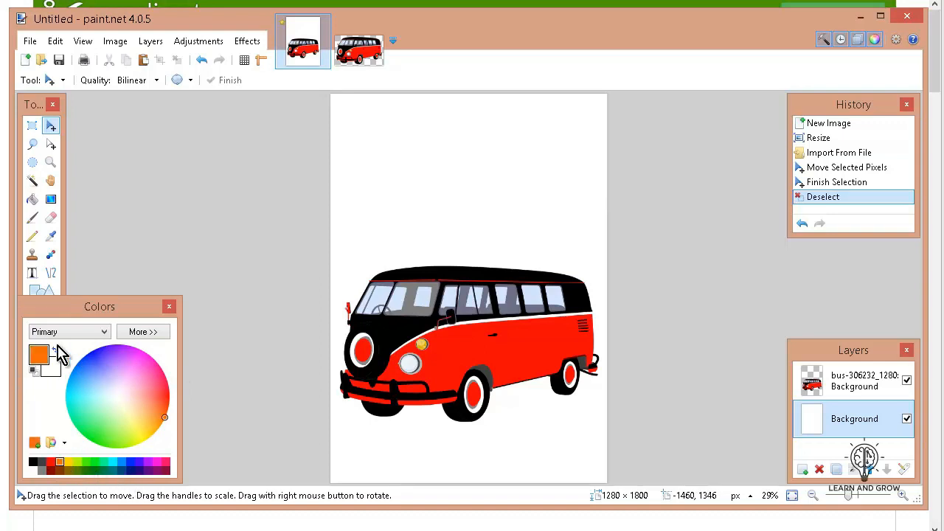
{"action": "left_click", "coordinate": [32, 201]}
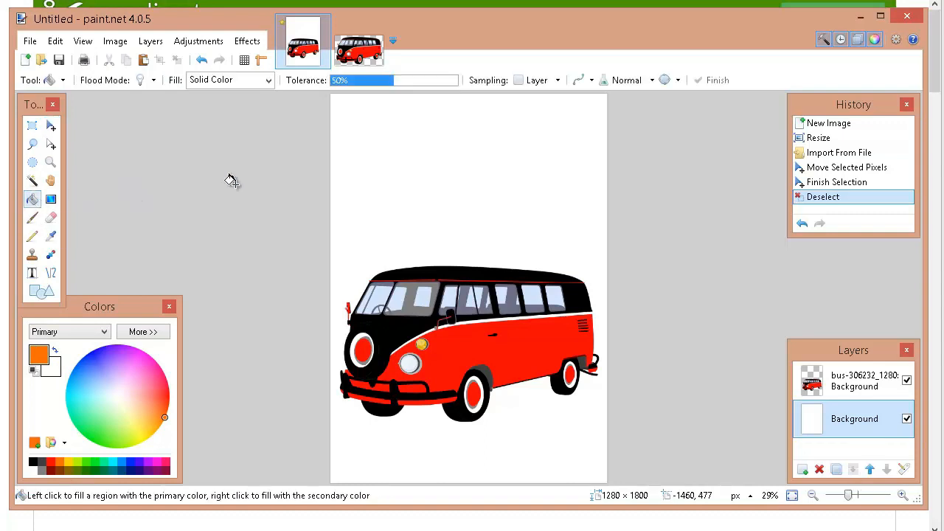
{"action": "left_click", "coordinate": [390, 150]}
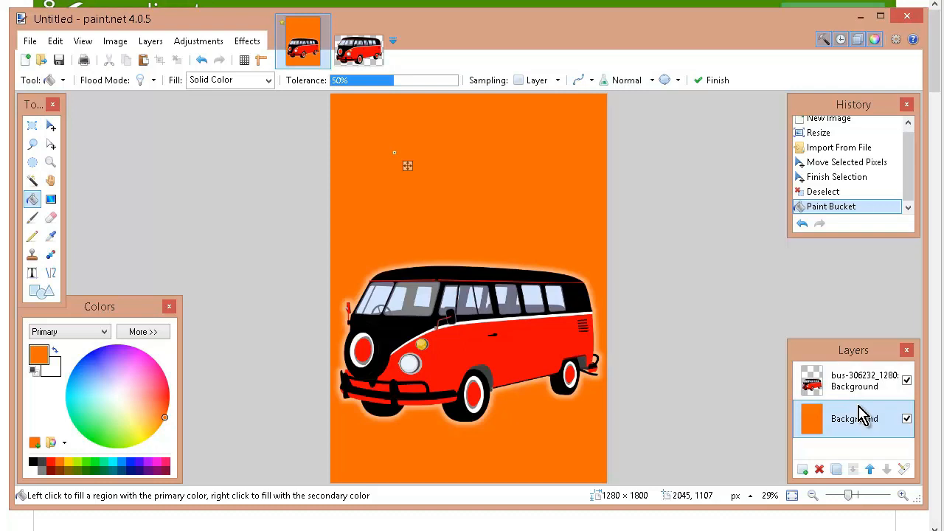
Activate the Text tool and add a new layer directly above the Background layer.
{"action": "left_click", "coordinate": [32, 274]}
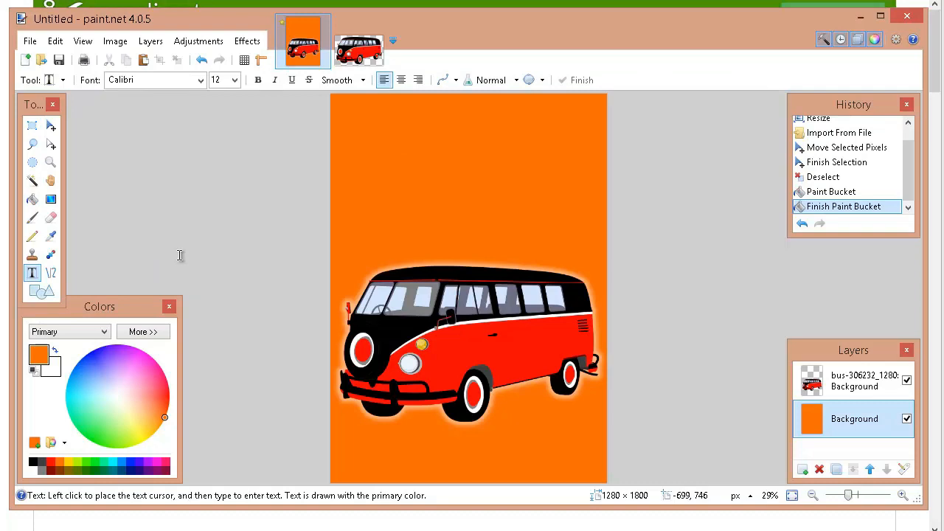
{"action": "left_click", "coordinate": [150, 42]}
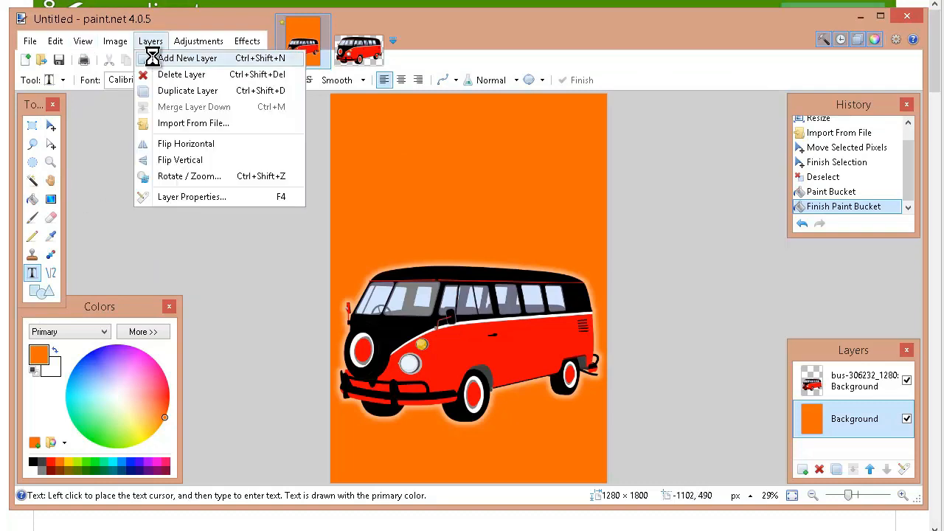
{"action": "left_click", "coordinate": [150, 57]}
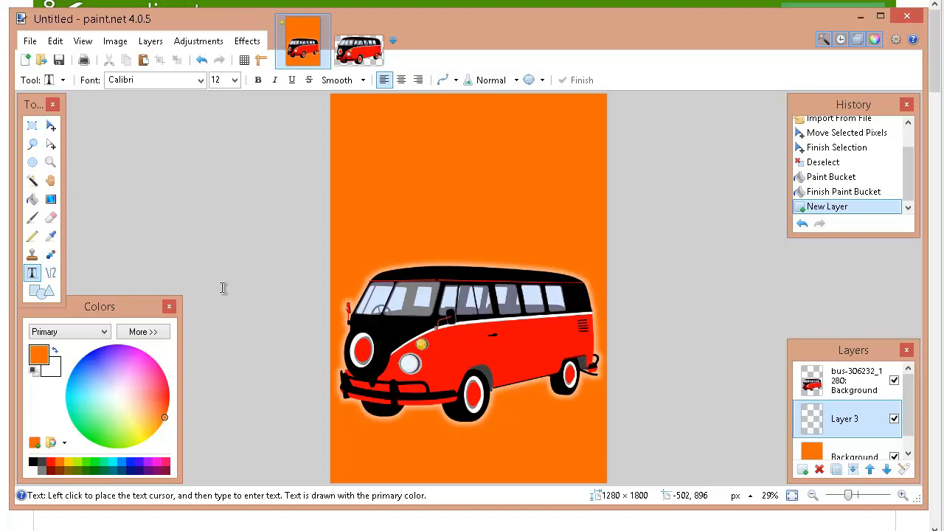
Set the text font to Impact.
{"action": "left_click", "coordinate": [200, 82]}
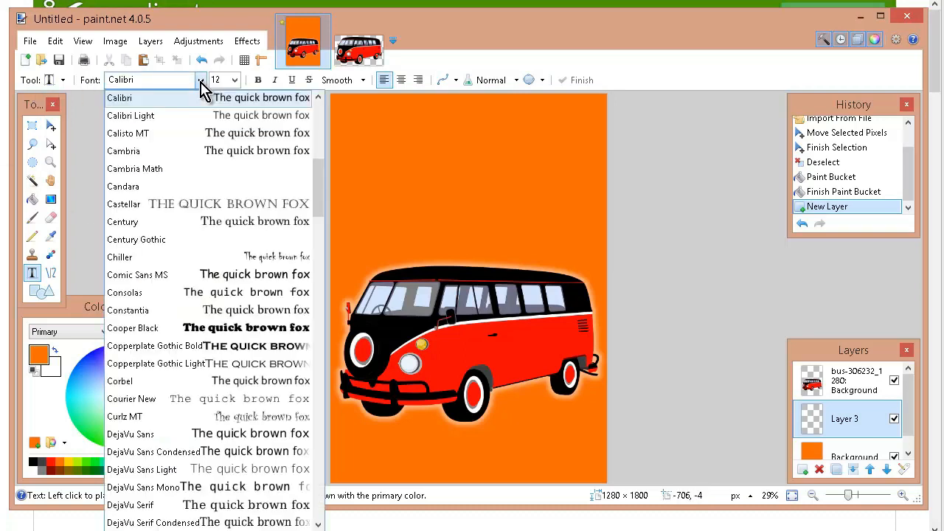
{"action": "scroll", "coordinate": [221, 251], "scroll_direction": "down", "scroll_amount": 10}
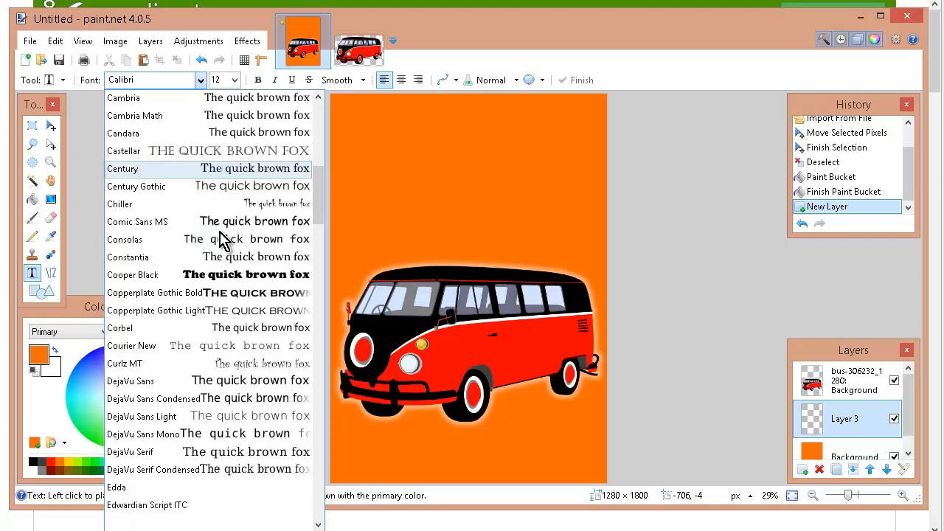
{"action": "scroll", "coordinate": [221, 247], "scroll_direction": "down", "scroll_amount": 20}
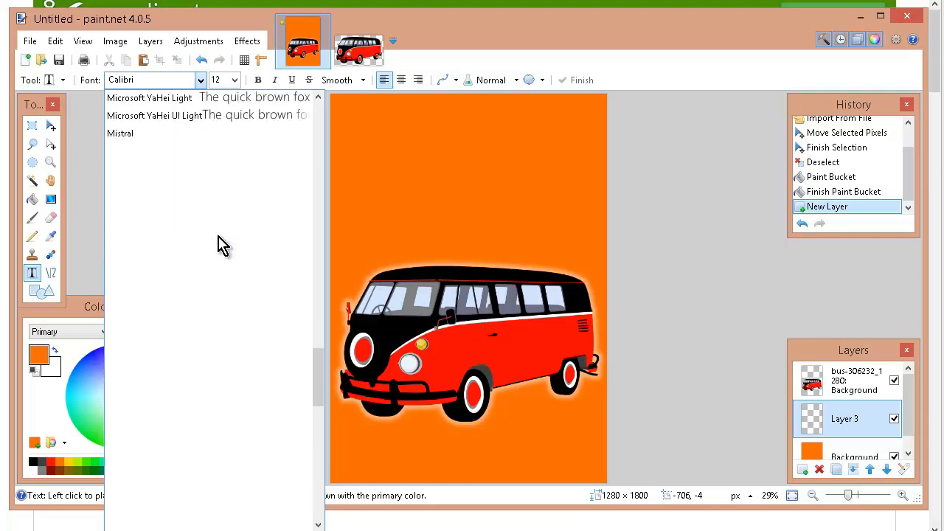
{"action": "scroll", "coordinate": [232, 240], "scroll_direction": "down", "scroll_amount": 13}
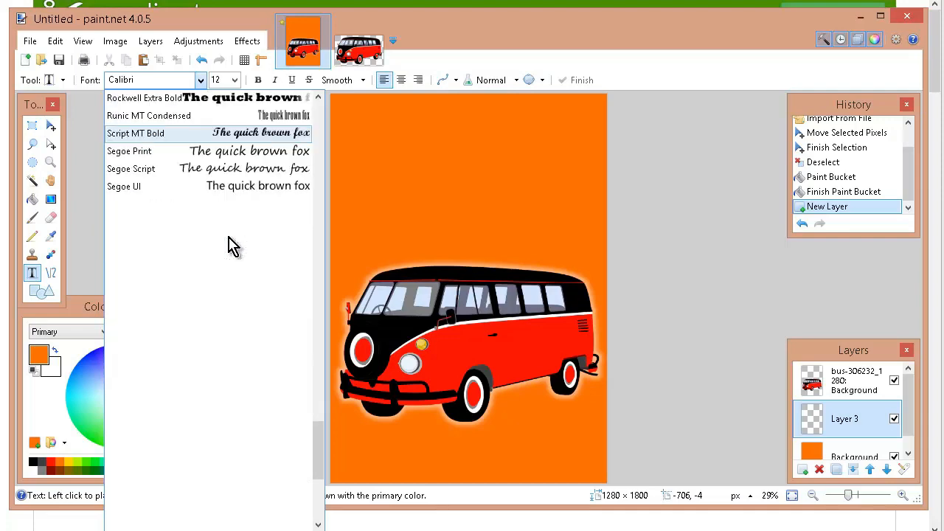
{"action": "scroll", "coordinate": [233, 240], "scroll_direction": "up", "scroll_amount": 15}
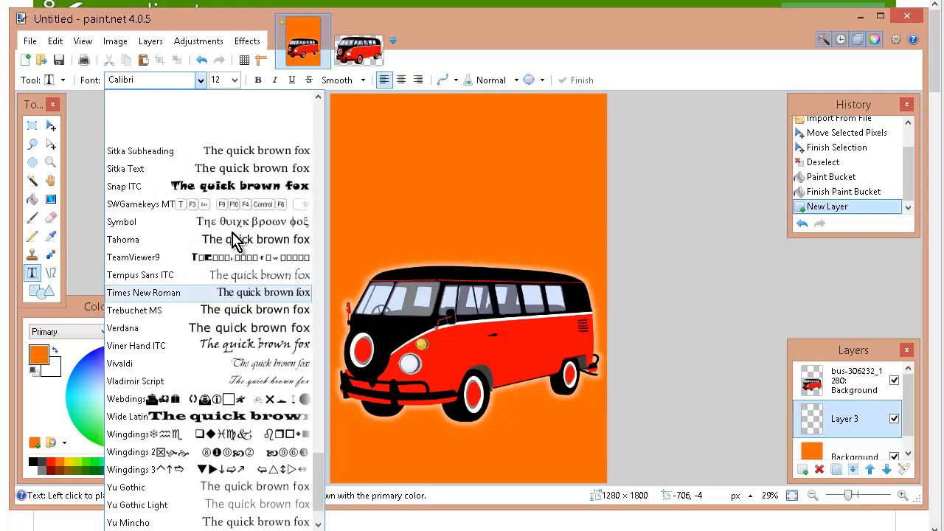
{"action": "scroll", "coordinate": [232, 240], "scroll_direction": "up", "scroll_amount": 15}
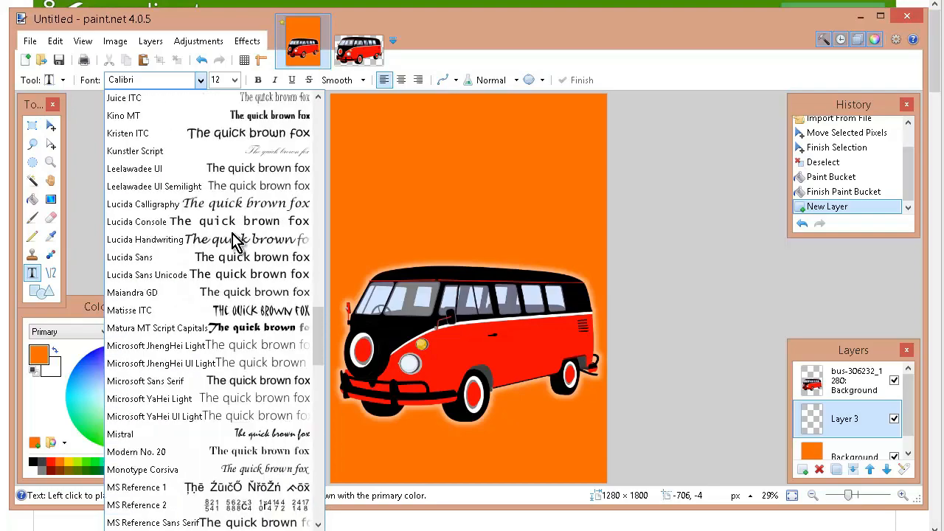
{"action": "scroll", "coordinate": [236, 244], "scroll_direction": "down", "scroll_amount": 1}
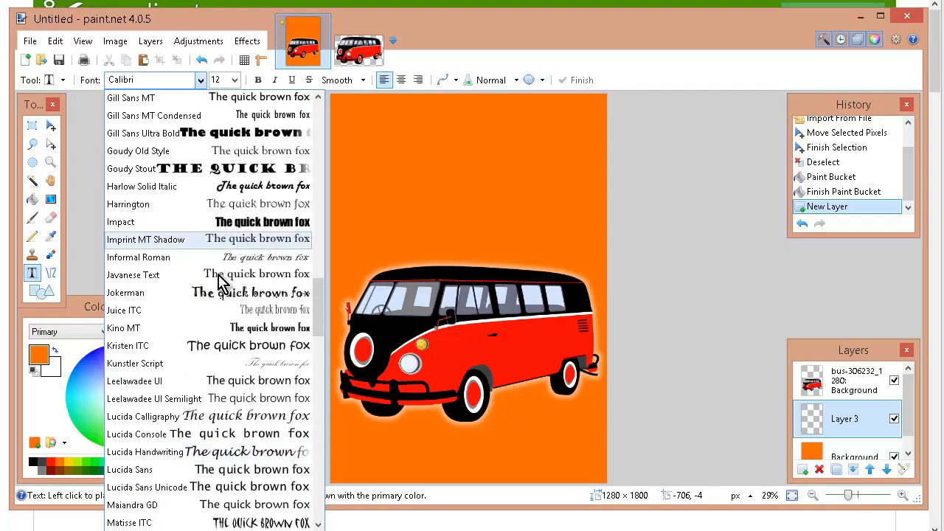
{"action": "left_click", "coordinate": [187, 221]}
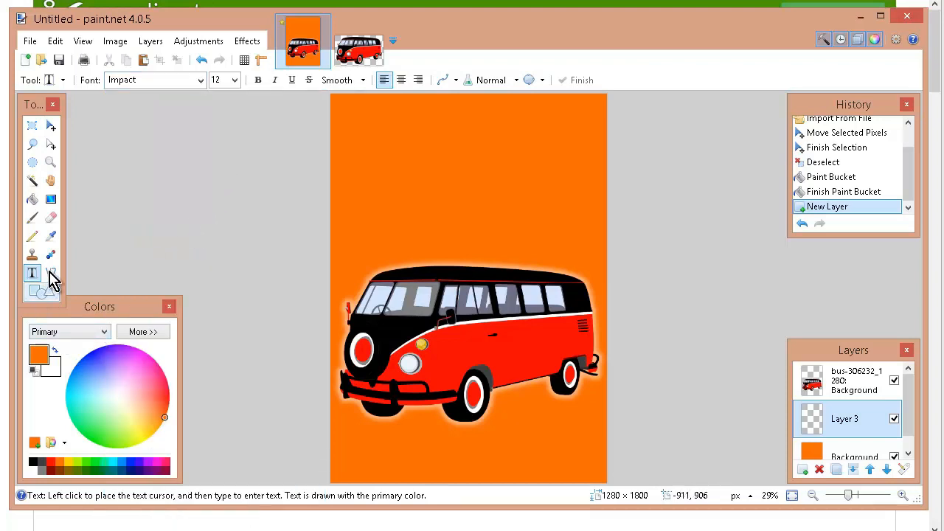
Swap the colors to make white primary and write "VW Van Rempvations" above the van on the new layer.
{"action": "left_click", "coordinate": [56, 350]}
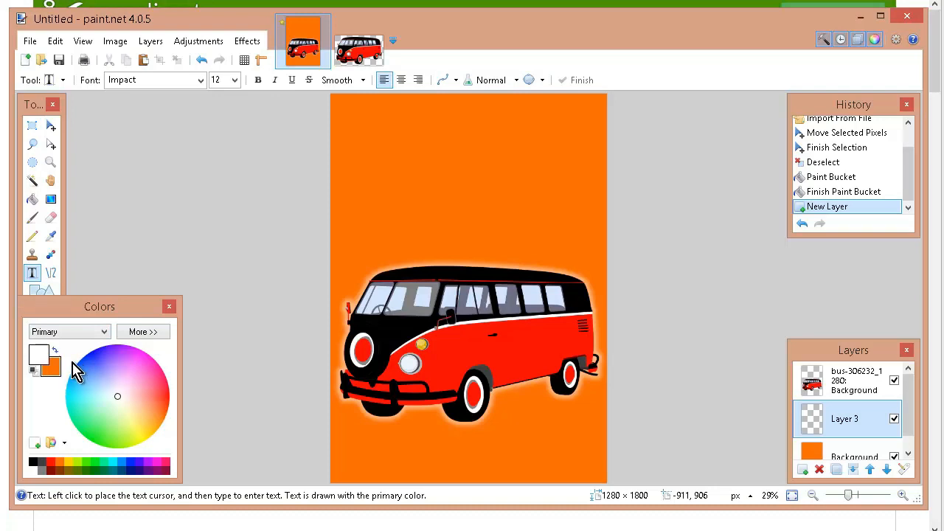
{"action": "left_click", "coordinate": [360, 135]}
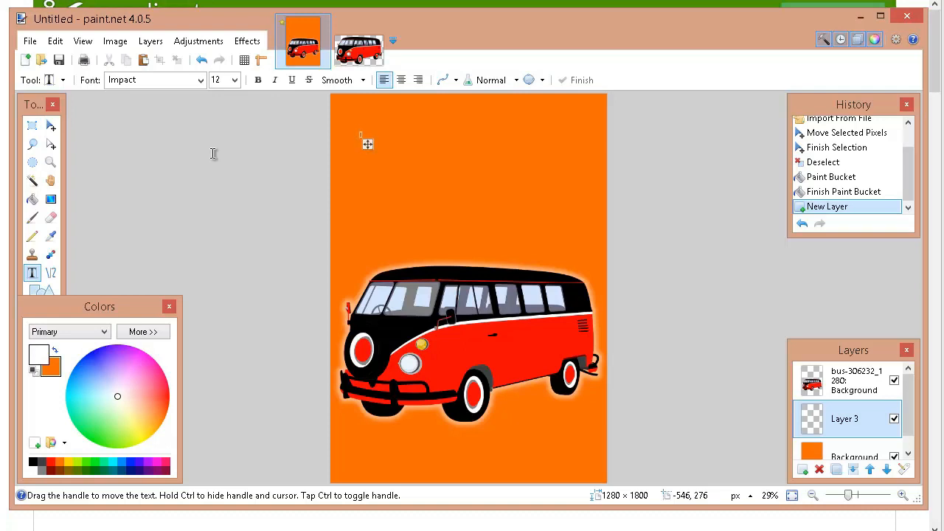
{"action": "type", "text": "V"}
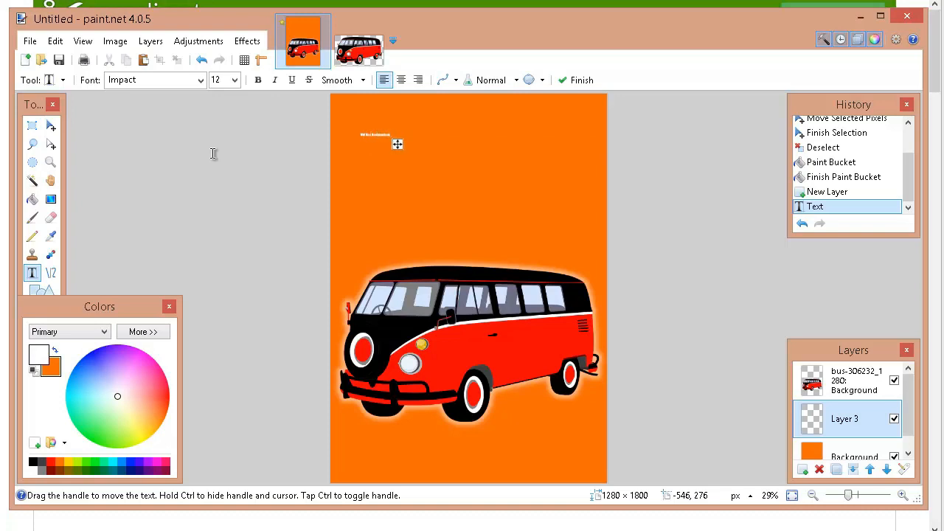
Set the title text's size to 72.
{"action": "left_click", "coordinate": [236, 81]}
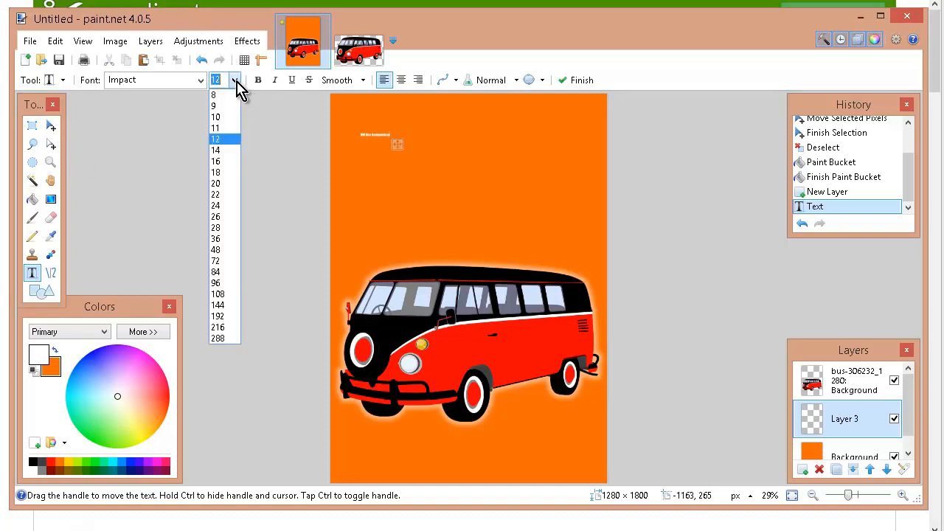
{"action": "left_click", "coordinate": [216, 255]}
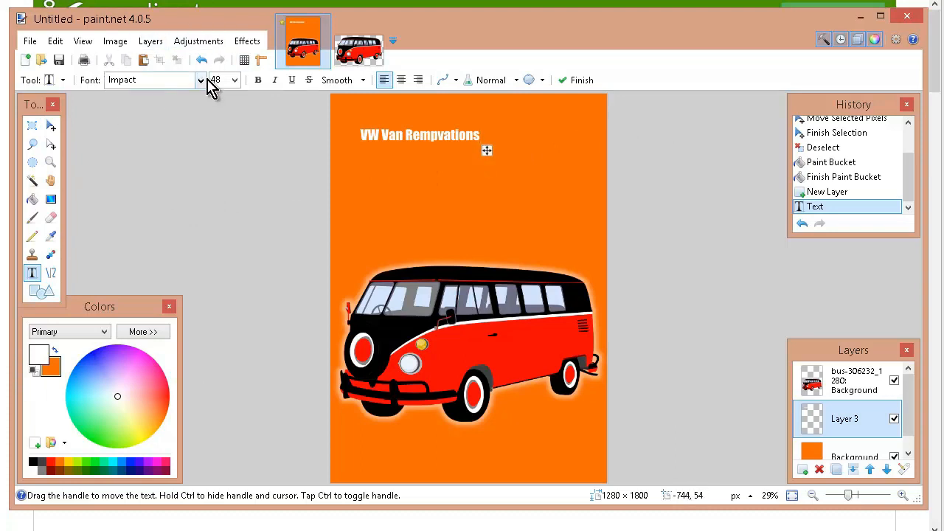
{"action": "left_click", "coordinate": [234, 81]}
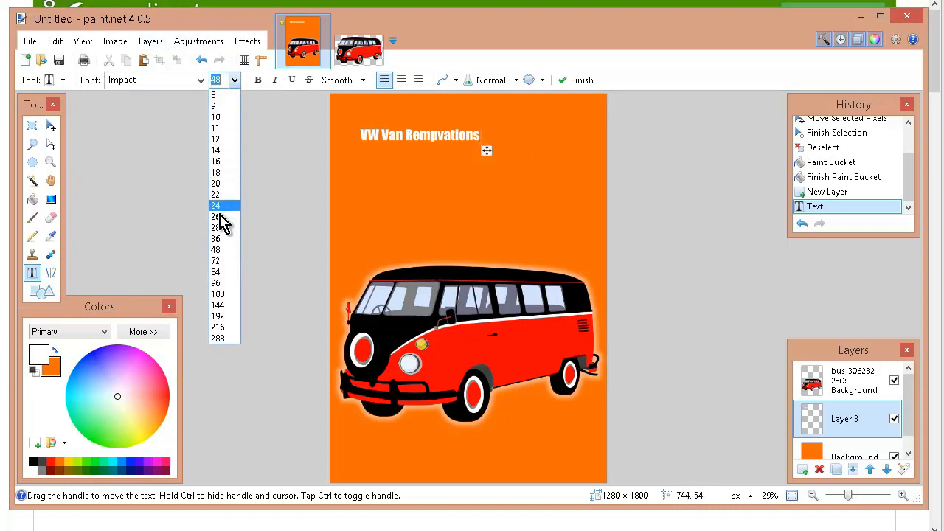
{"action": "left_click", "coordinate": [230, 268]}
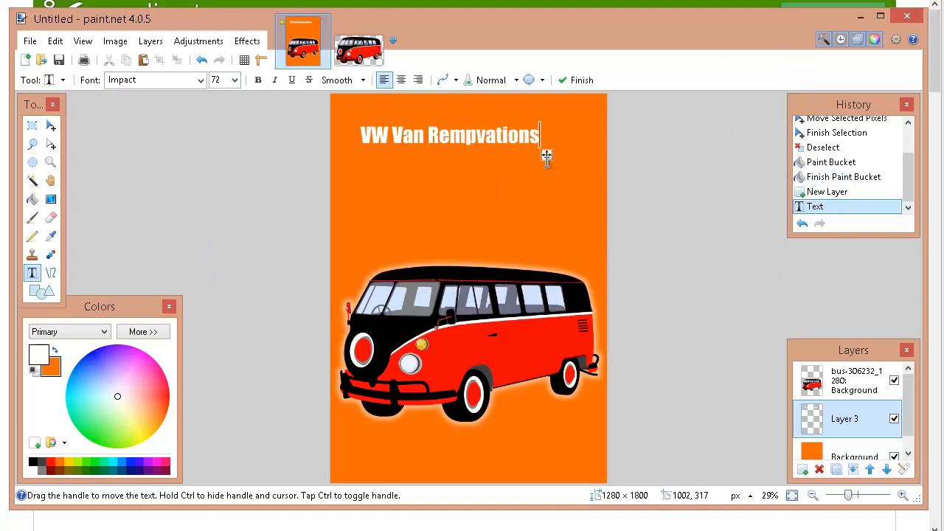
Finish the title text by placing a new text cursor below it, and undo the text.
{"action": "left_click", "coordinate": [571, 165]}
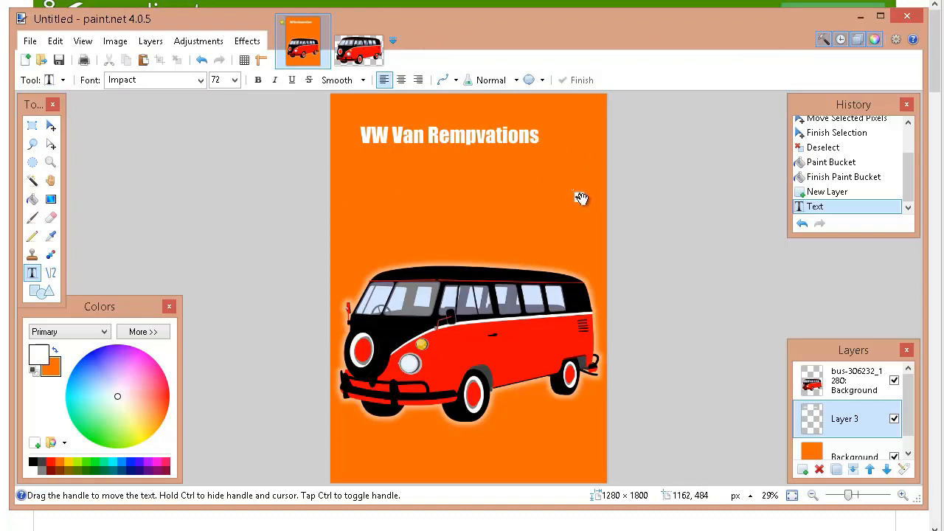
{"action": "left_click", "coordinate": [55, 41]}
{"action": "left_click", "coordinate": [74, 59]}
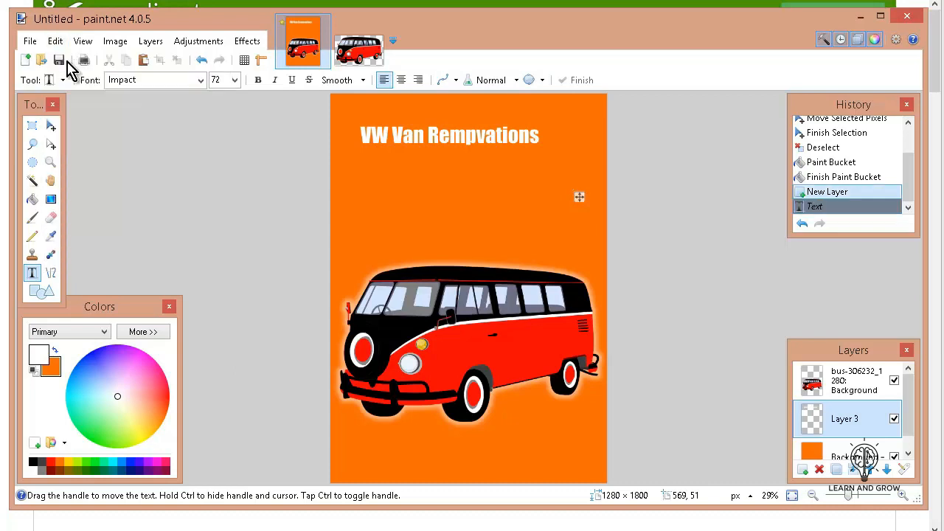